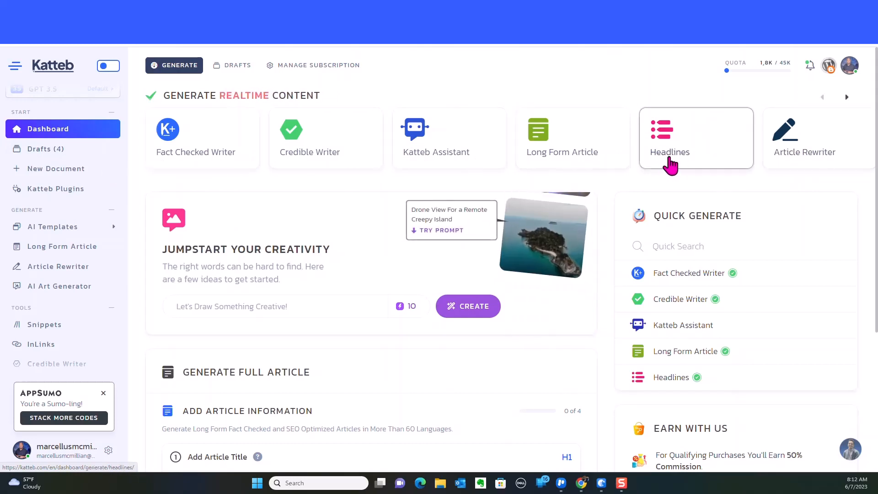
Step: Browse the dashboard's content template cards through to the last one, Blog Outline
click(846, 97)
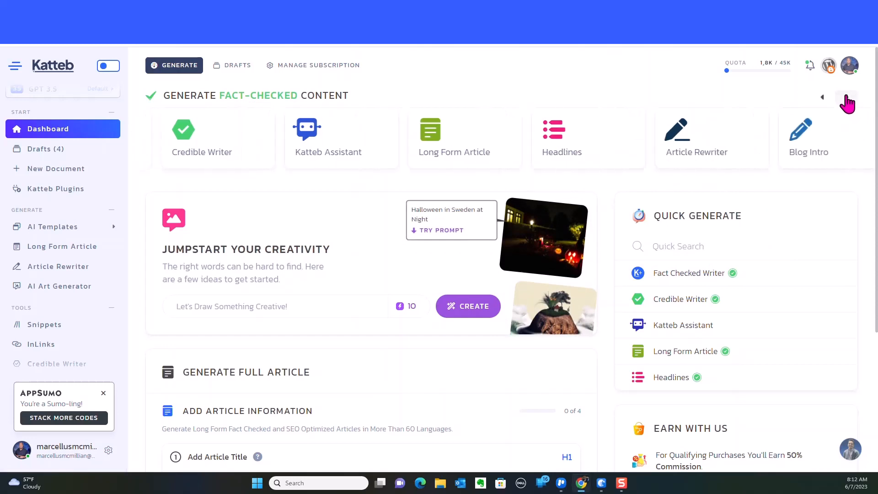
click(847, 97)
click(846, 97)
click(846, 97)
click(847, 97)
click(846, 97)
click(846, 97)
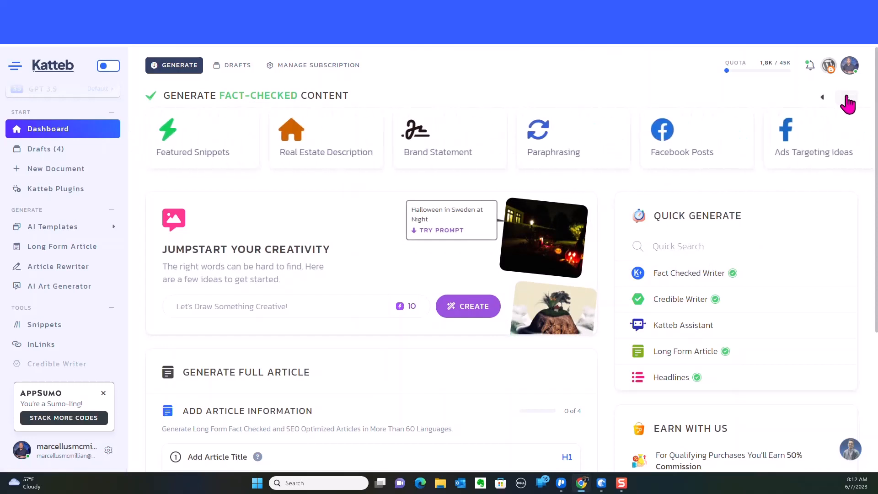
click(846, 97)
click(846, 97)
click(846, 97)
click(846, 97)
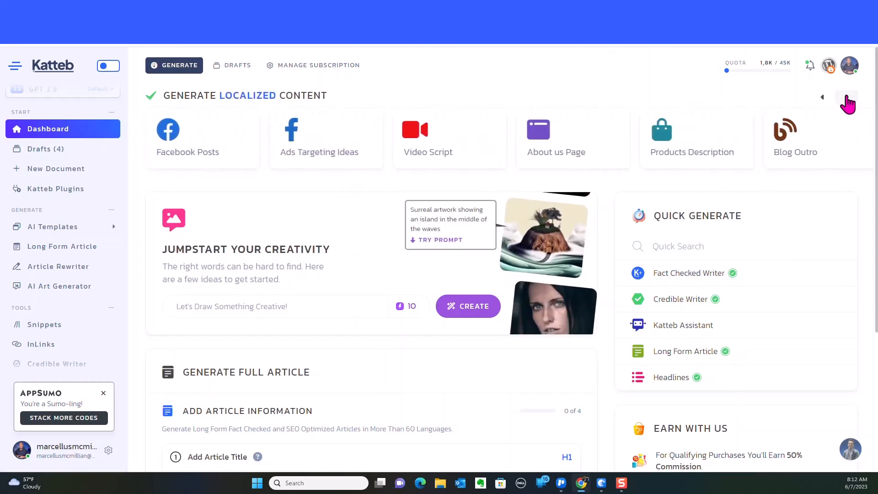
click(846, 97)
click(846, 97)
click(846, 97)
click(846, 97)
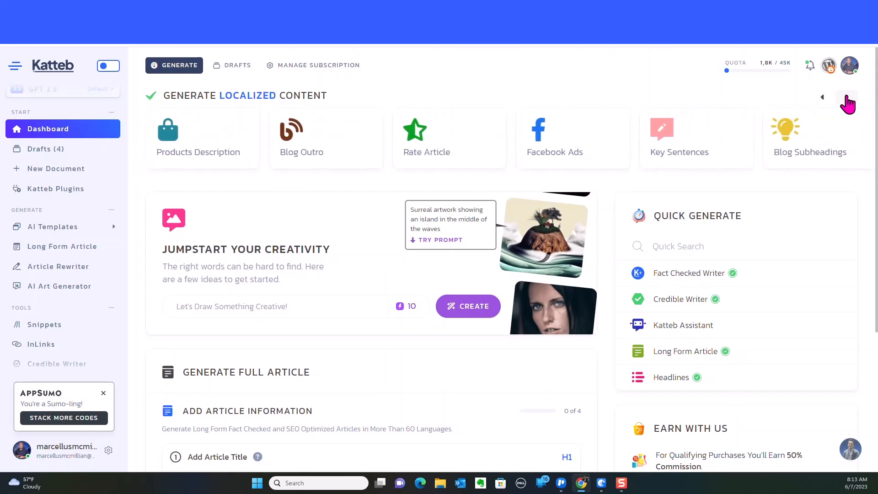
click(846, 97)
click(846, 97)
click(846, 97)
click(847, 97)
click(847, 97)
click(847, 97)
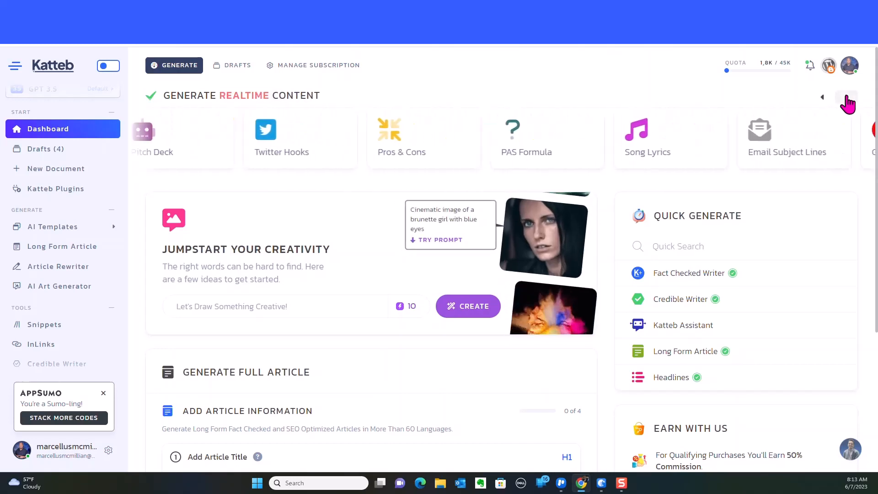
click(846, 97)
click(846, 97)
click(846, 96)
click(846, 97)
click(846, 97)
click(847, 97)
click(847, 97)
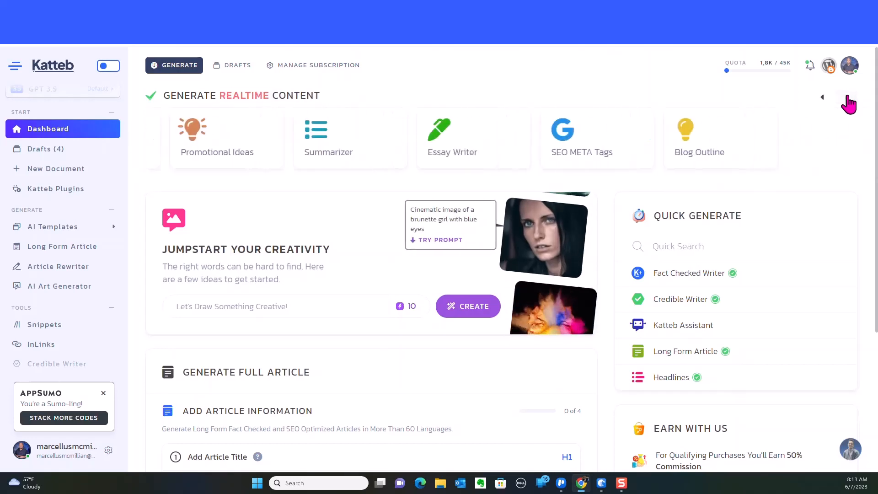
Step: Browse the template cards back to the first one, Fact Checked Writer
click(824, 100)
click(824, 100)
click(825, 100)
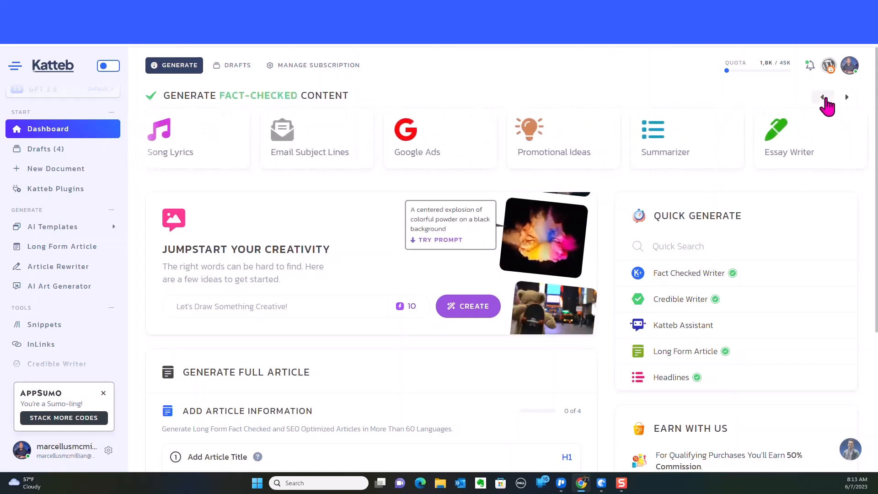
click(825, 99)
click(825, 98)
click(825, 99)
click(825, 99)
click(825, 99)
click(825, 99)
click(825, 99)
click(825, 99)
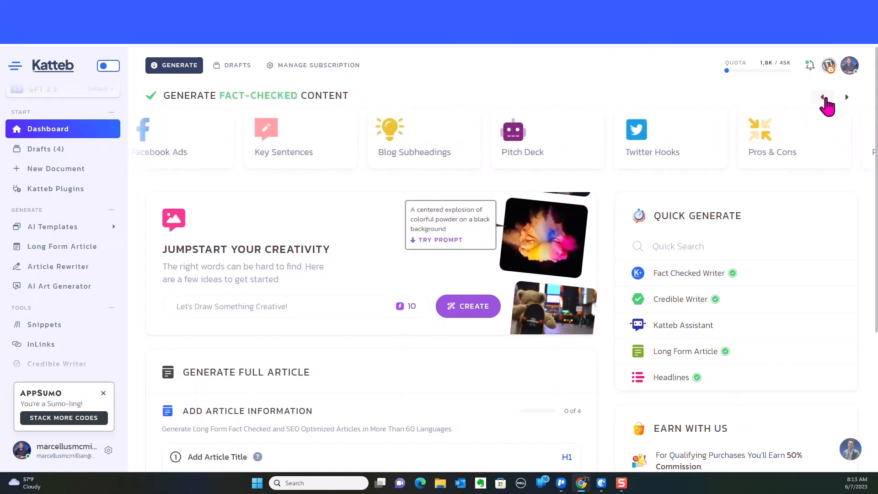
click(824, 98)
click(824, 99)
click(824, 98)
click(821, 99)
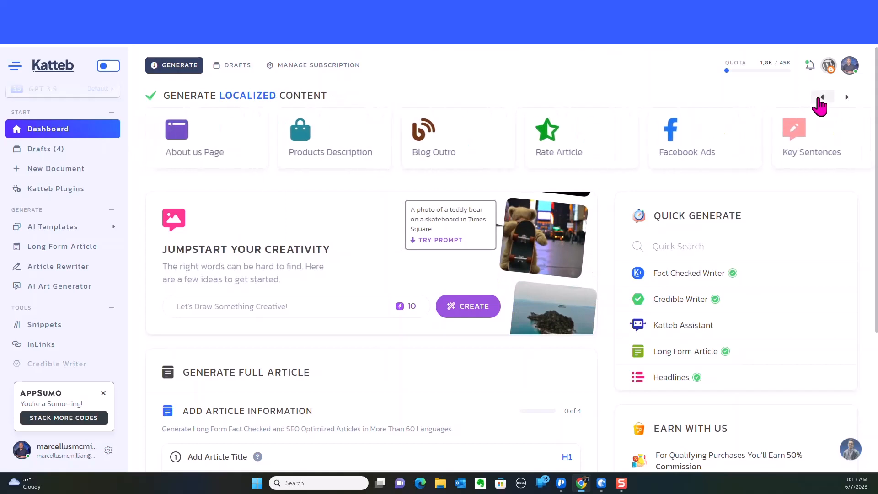
click(819, 99)
click(819, 99)
click(819, 98)
click(818, 98)
click(822, 99)
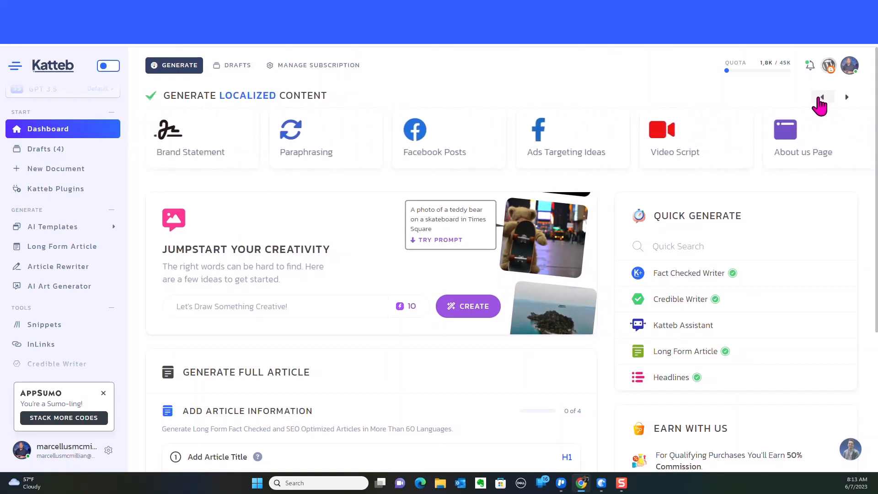
click(819, 98)
click(819, 99)
click(819, 98)
click(819, 98)
click(819, 99)
click(819, 98)
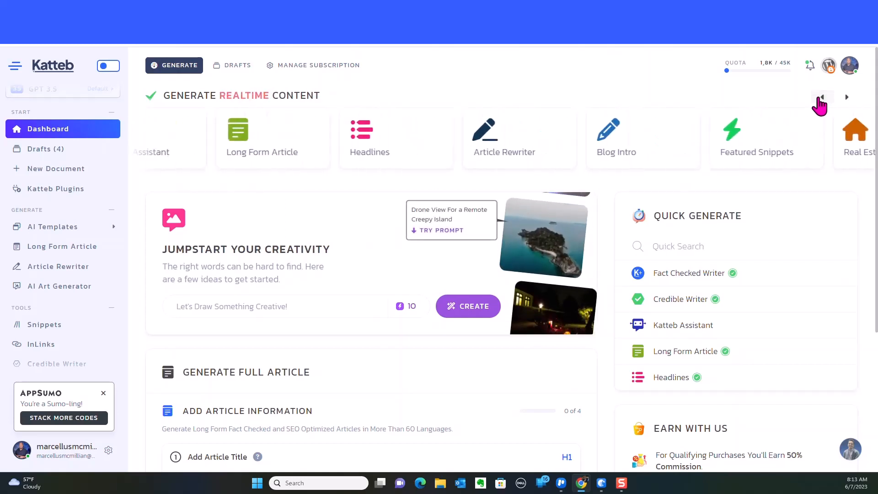
click(819, 99)
click(818, 99)
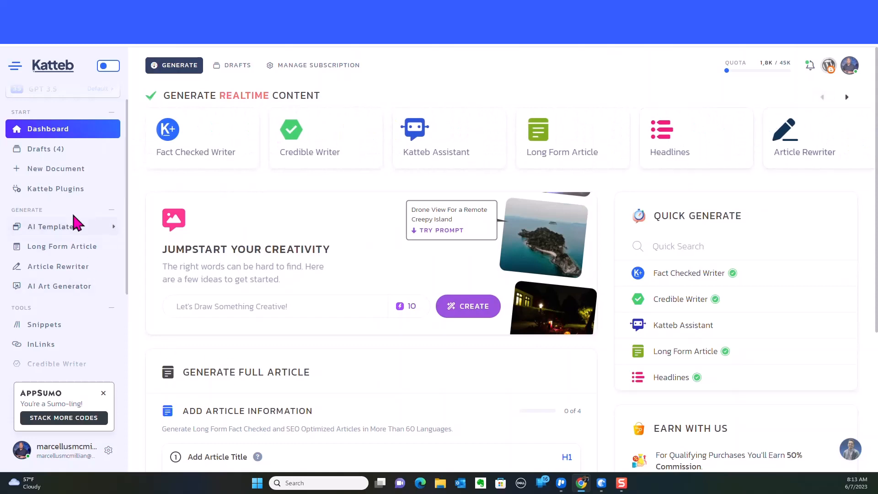
Step: Look through the AI templates list and open the PAS Formula template
click(106, 229)
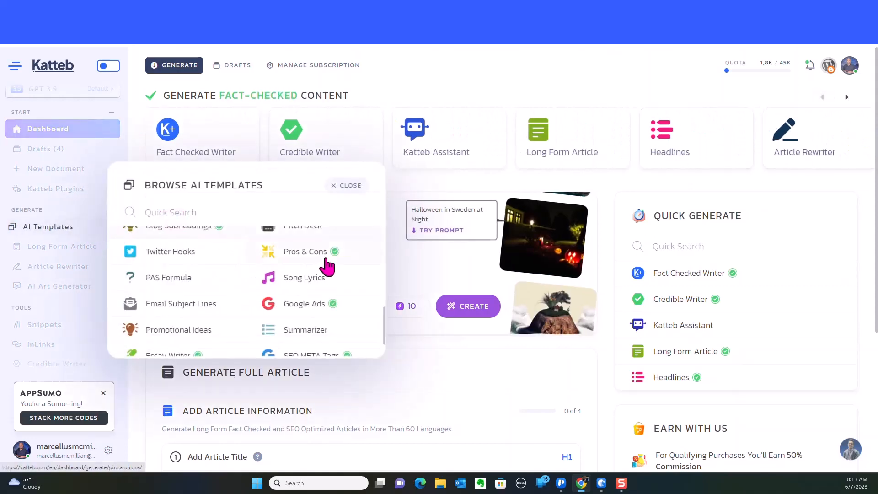
scroll(275, 280, up, 5)
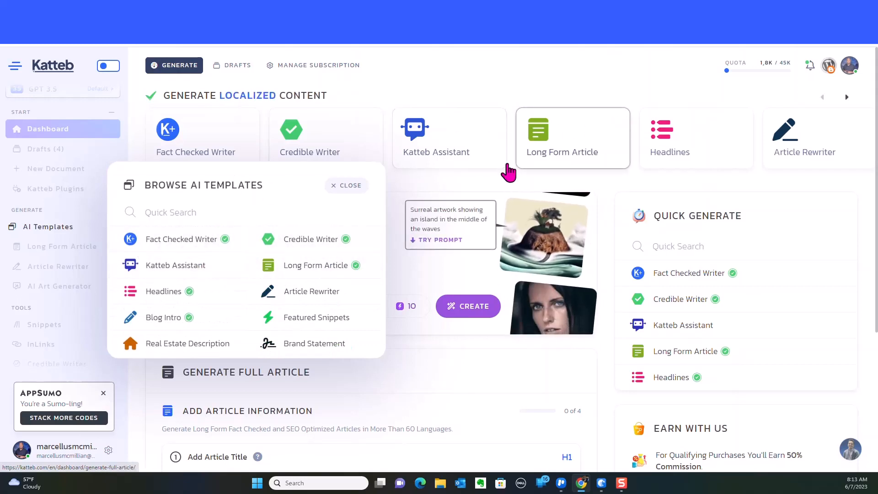
scroll(249, 274, down, 3)
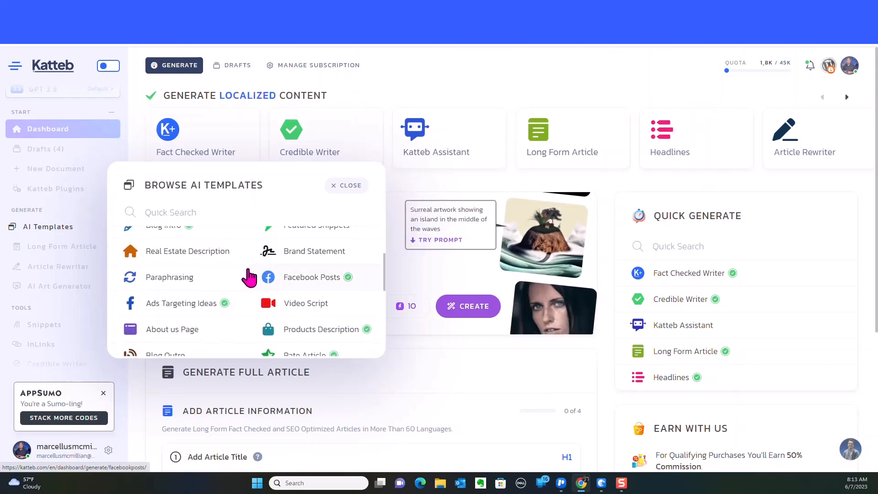
scroll(190, 284, down, 4)
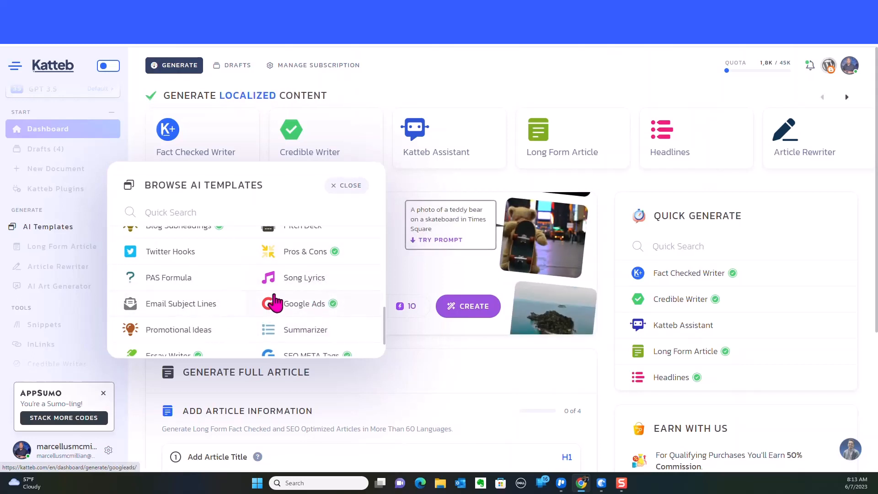
scroll(269, 303, down, 1)
scroll(272, 295, up, 2)
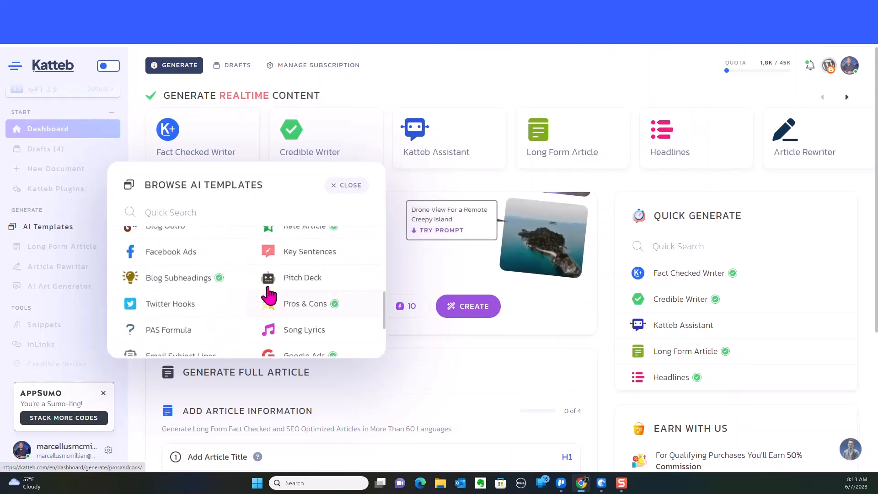
click(165, 331)
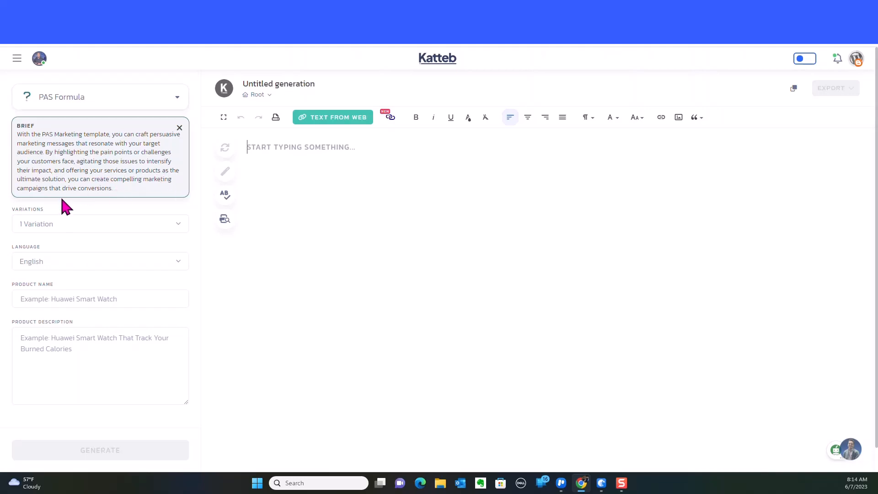
Step: Dismiss the brief and generate one English PAS variation for "Magic bookifier", described as AI that transforms audio transcripts into captivating ebooks
click(179, 129)
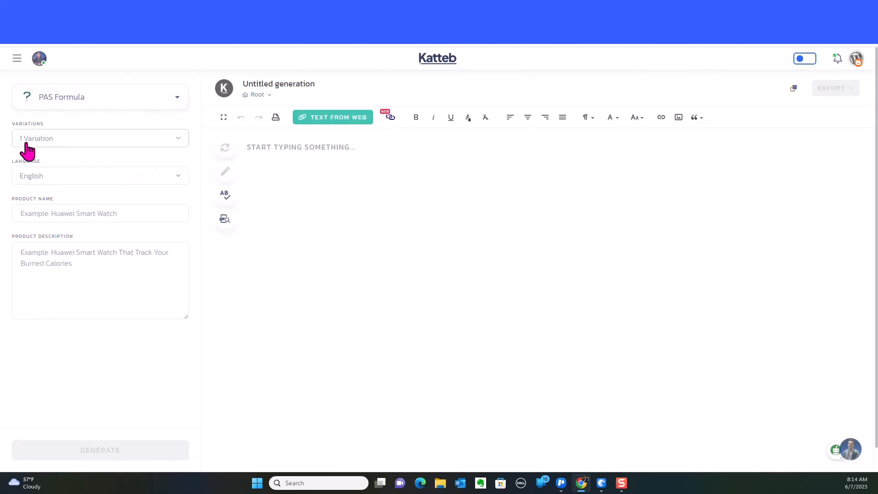
click(178, 145)
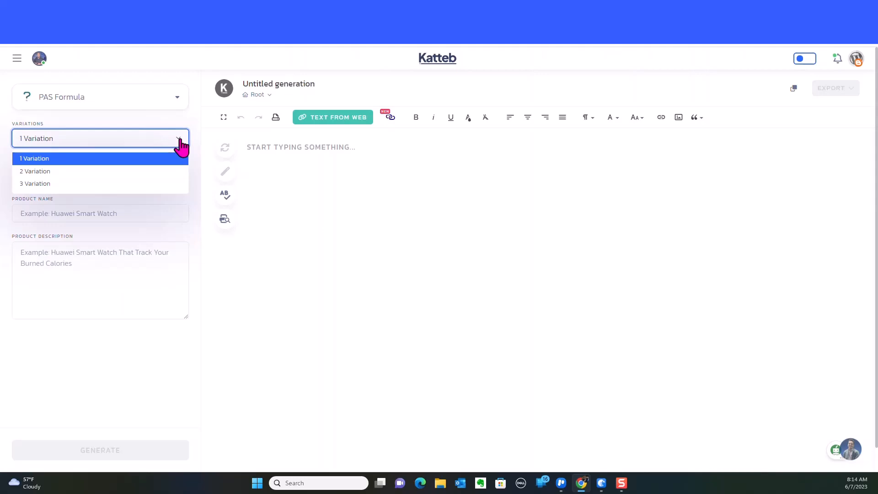
click(181, 145)
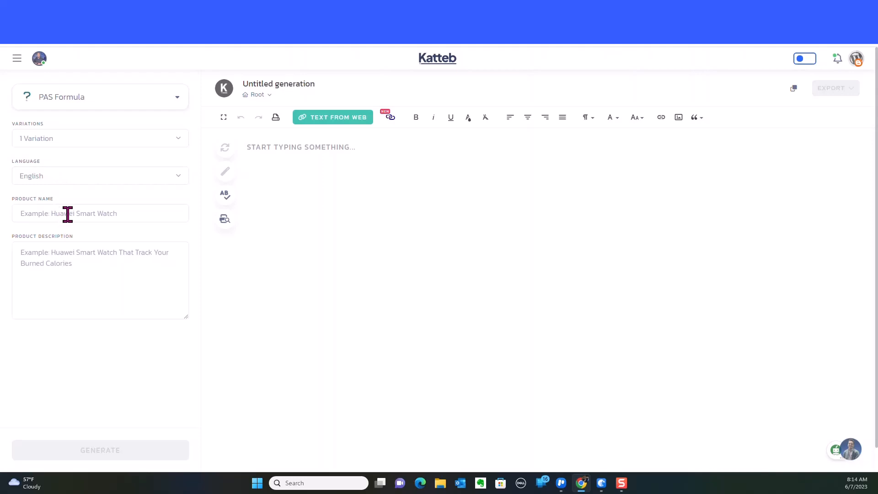
click(68, 214)
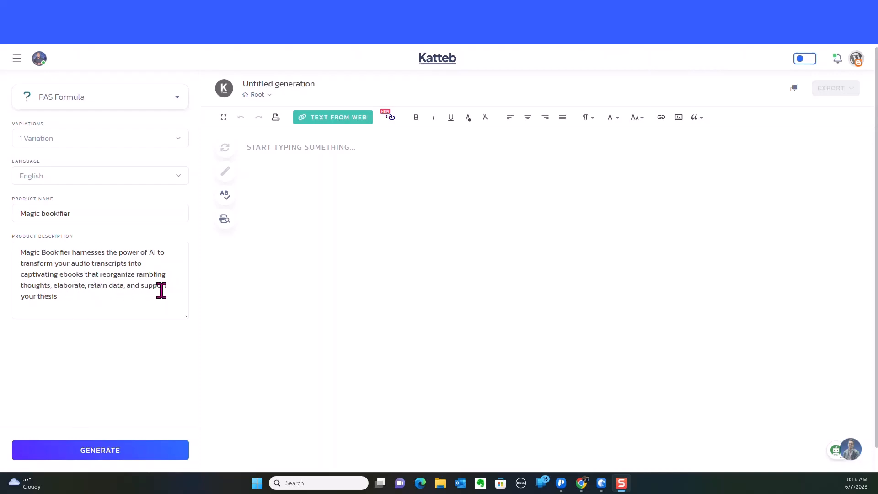
click(112, 461)
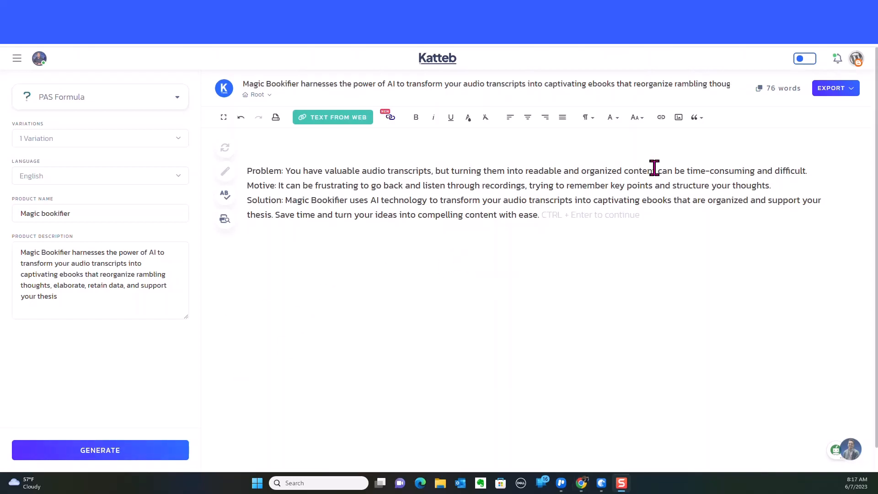
Step: Check the export formats offered for the generated Magic Bookifier copy without exporting it
click(851, 90)
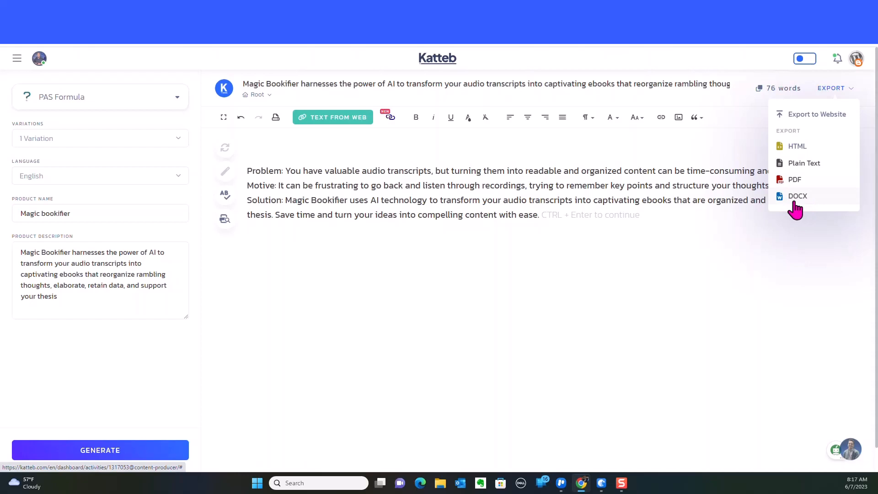
click(787, 241)
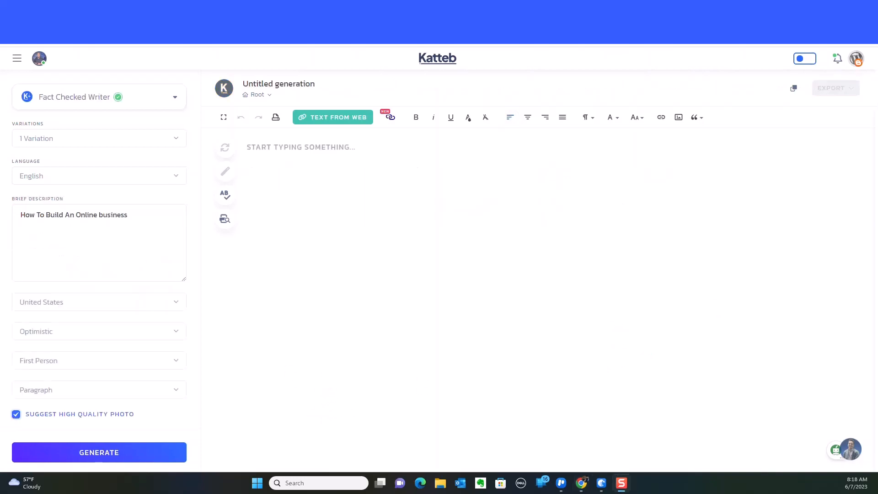
Step: Check the templates available from the Fact Checked Writer and its tone of voice options, keeping the current selections
click(175, 98)
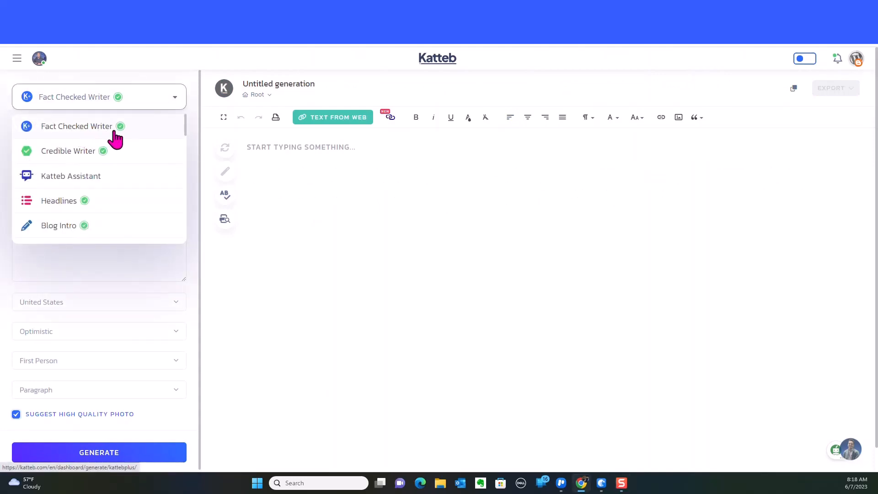
click(174, 102)
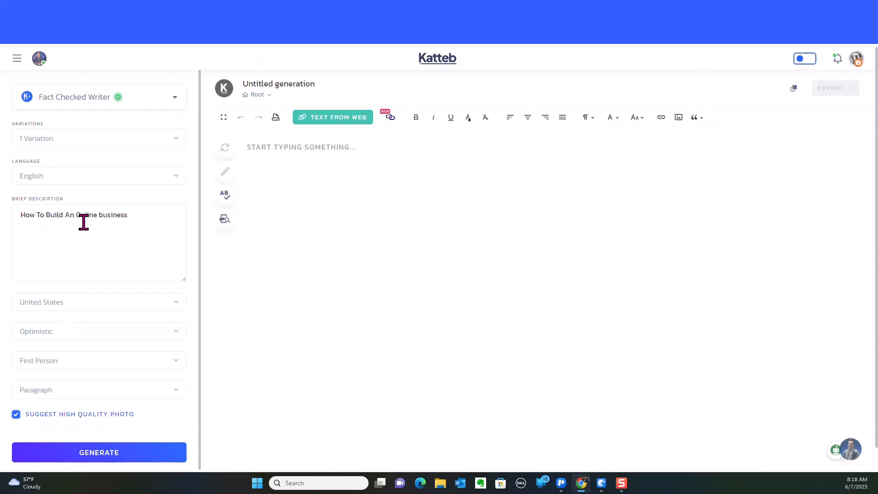
click(178, 337)
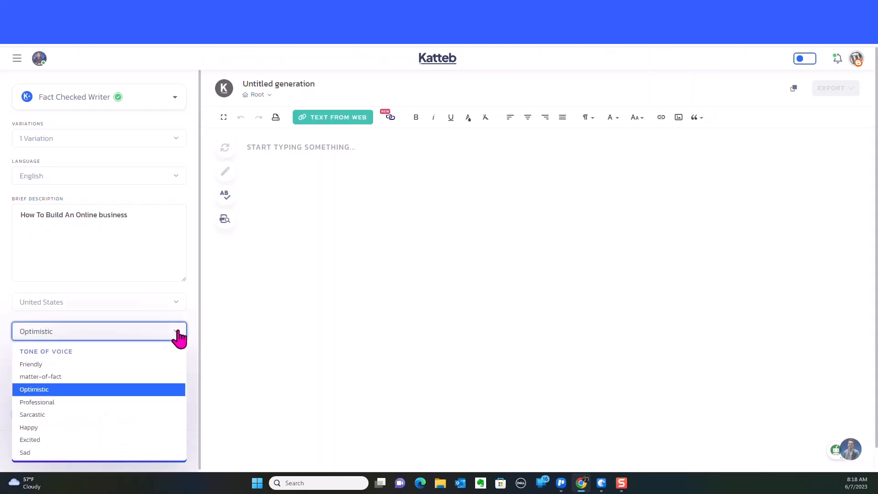
click(178, 337)
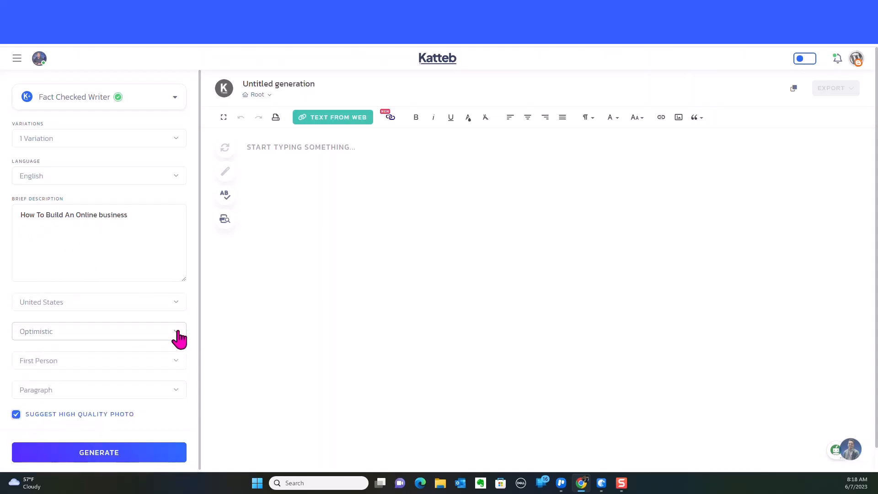
Step: Set the content type to Listicle and generate the fact-checked article "How To Build An Online business"
click(175, 397)
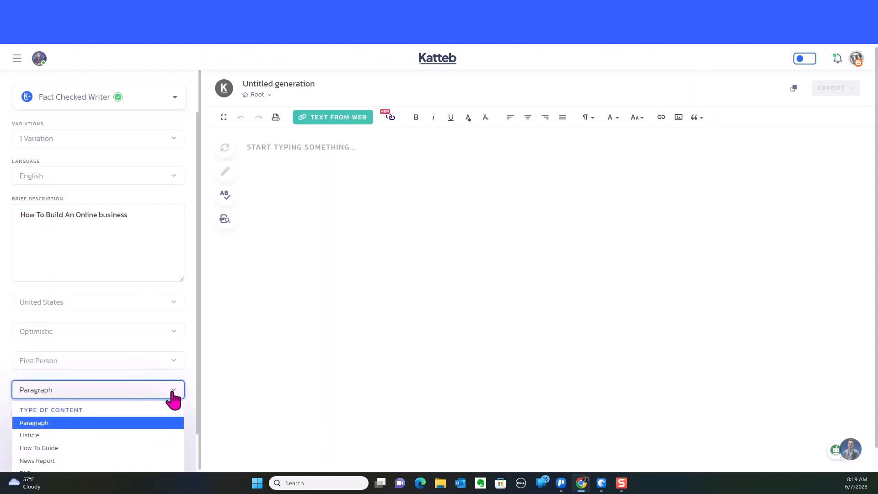
click(142, 435)
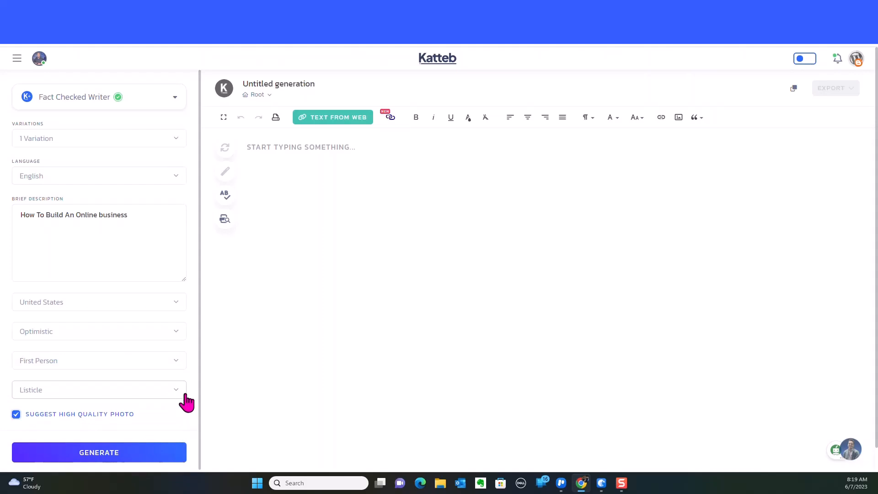
click(111, 454)
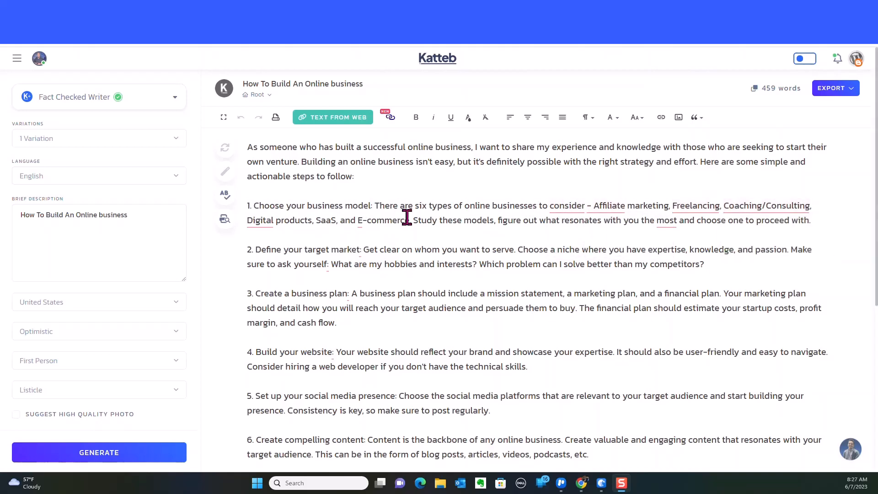
Step: Read through the generated online business listicle to its end and return to its beginning
scroll(406, 215, down, 2)
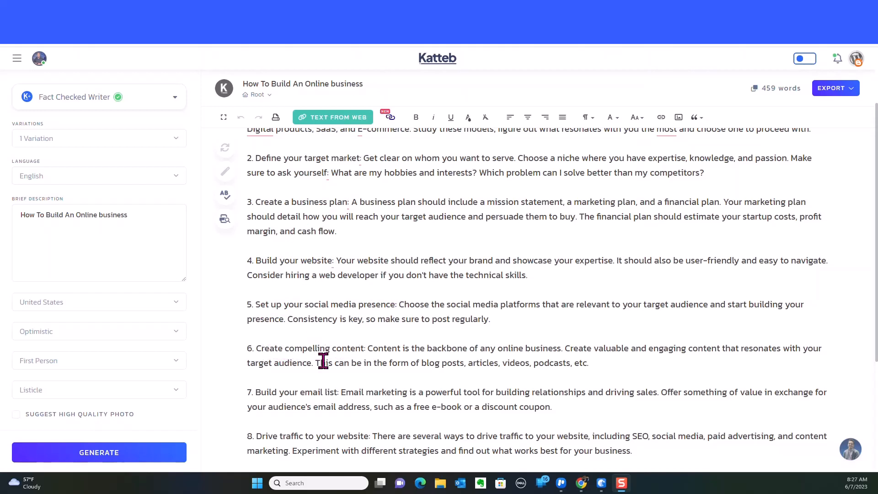
scroll(333, 382, down, 2)
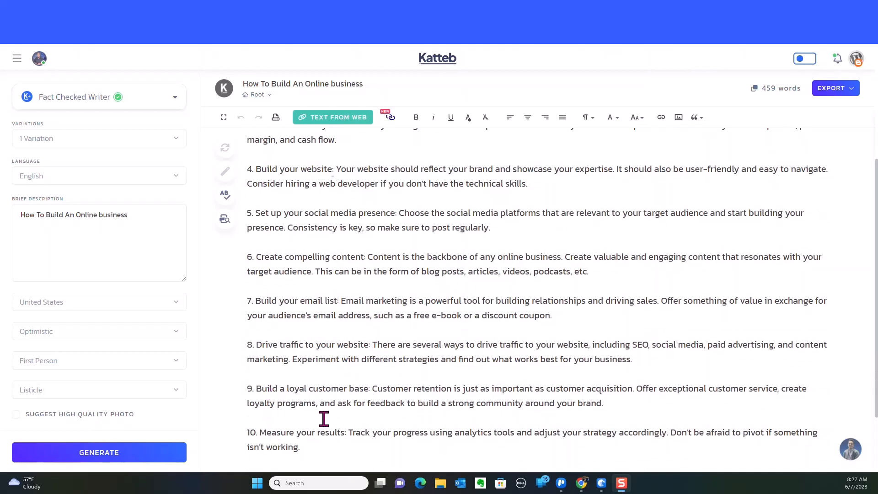
scroll(324, 419, down, 2)
scroll(324, 418, up, 6)
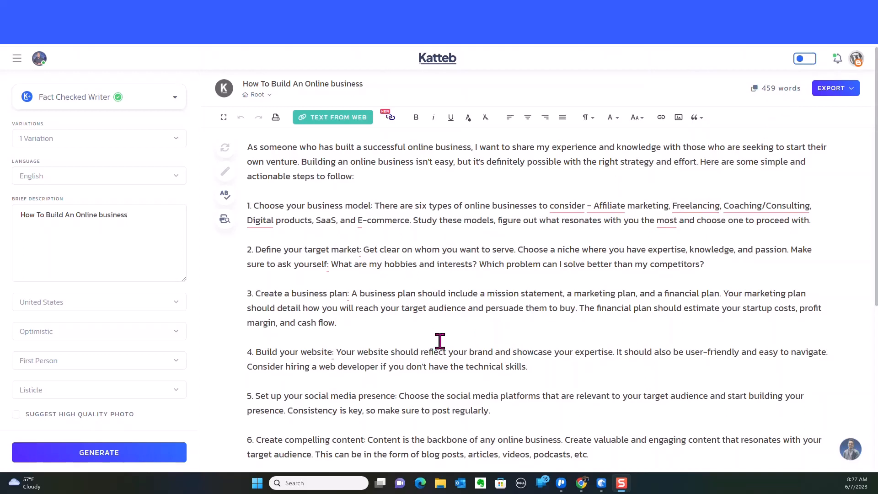
Step: Review the AI templates list from the open article and close it without choosing a template
click(19, 59)
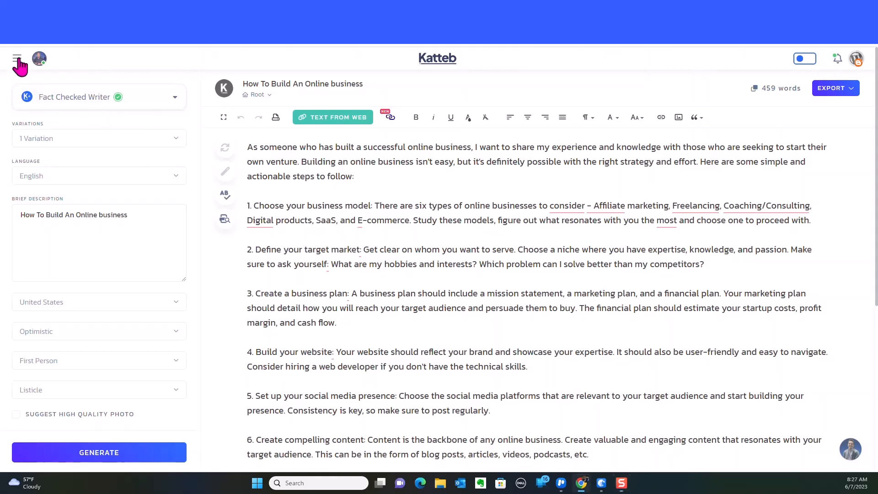
click(19, 59)
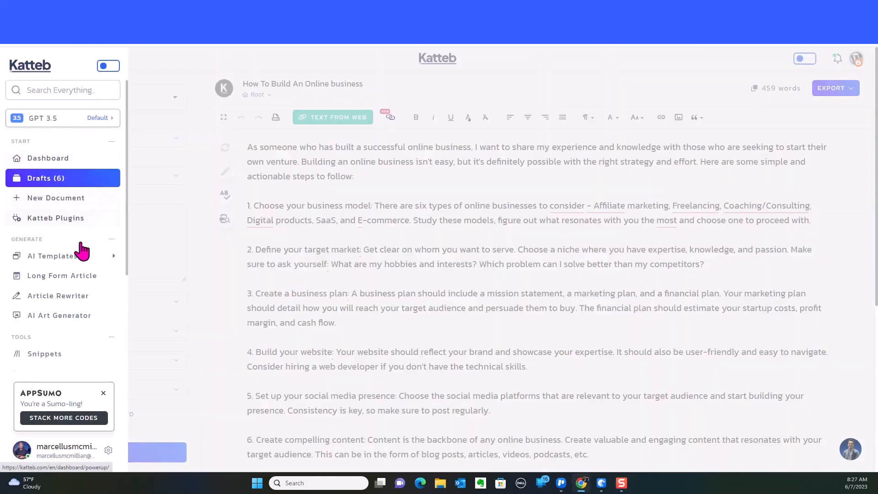
click(109, 259)
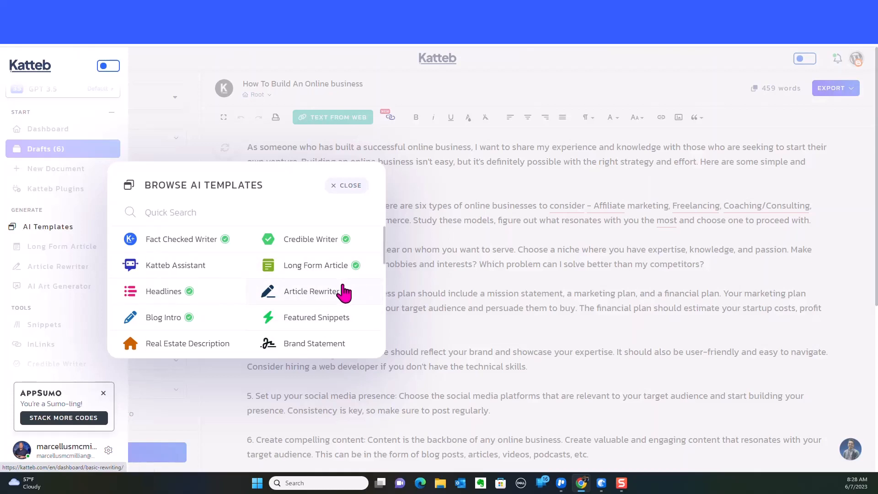
click(344, 185)
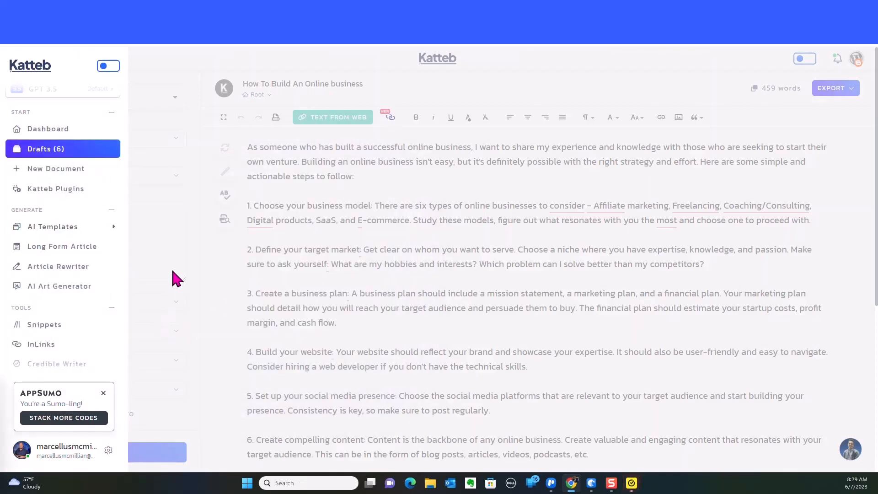